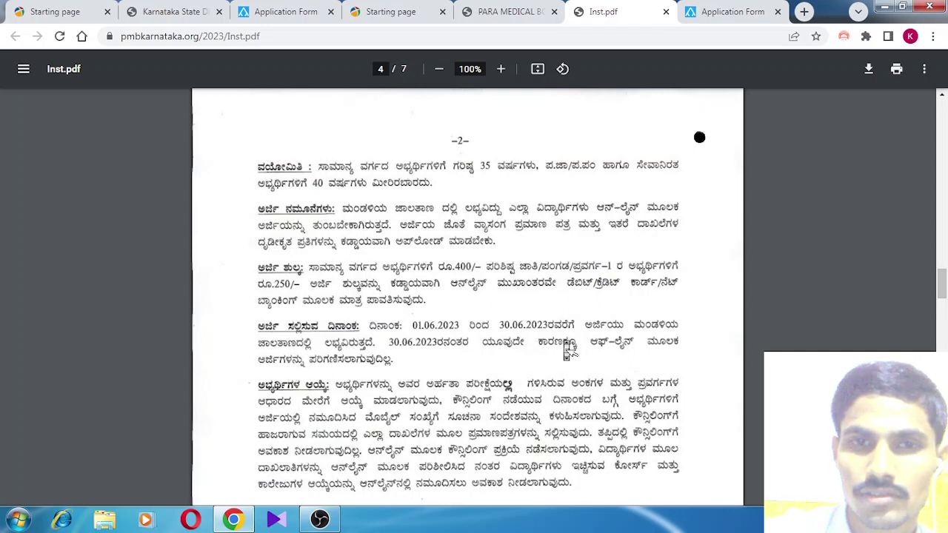
Step: Read through the paramedical admission instructions PDF for course list, eligibility, required documents, application fee and counselling rules
{"action": "scroll", "coordinate": [565, 345], "scroll_direction": "down", "scroll_amount": 2}
{"action": "scroll", "coordinate": [566, 345], "scroll_direction": "down", "scroll_amount": 6}
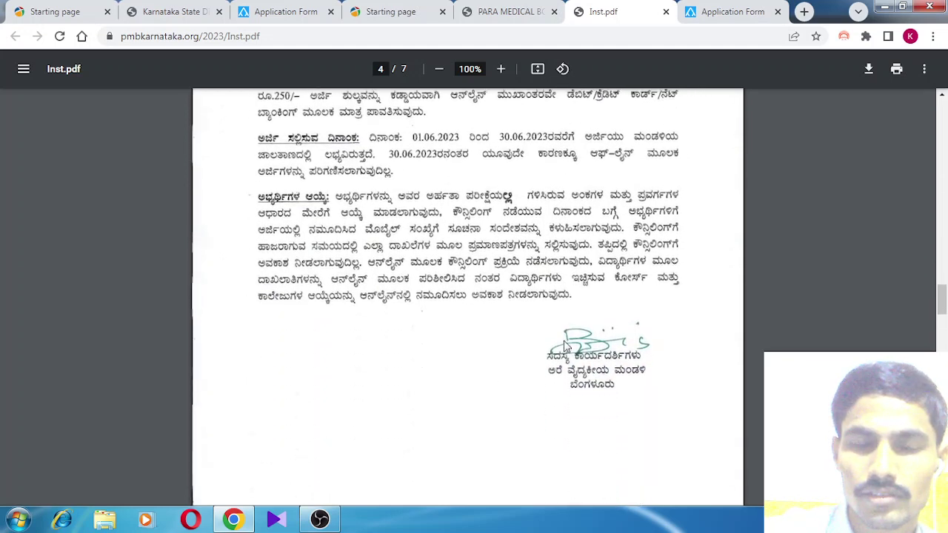
{"action": "scroll", "coordinate": [566, 345], "scroll_direction": "down", "scroll_amount": 5}
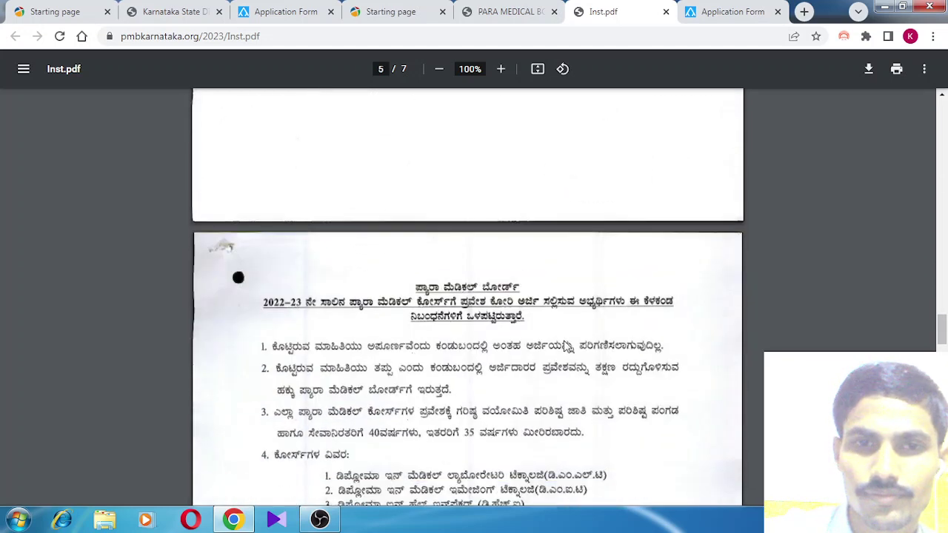
{"action": "scroll", "coordinate": [565, 347], "scroll_direction": "down", "scroll_amount": 5}
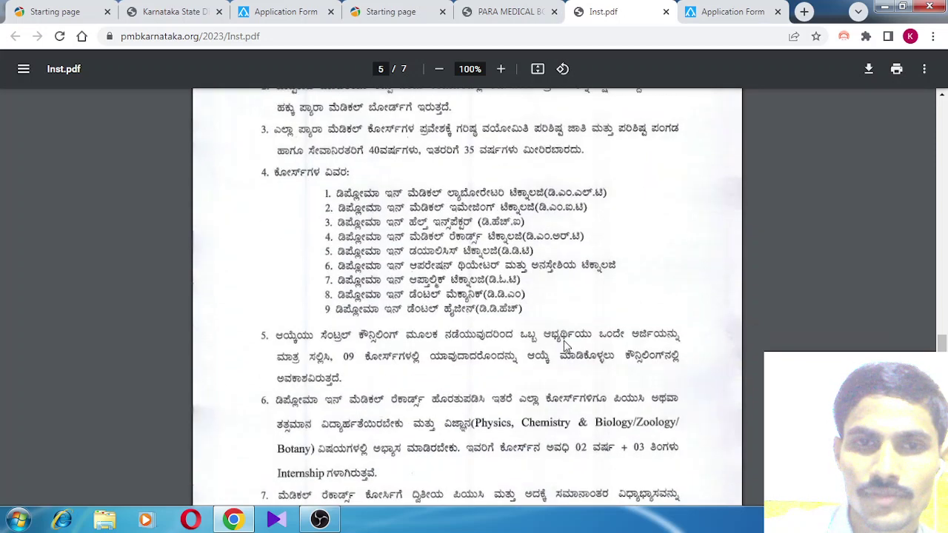
{"action": "scroll", "coordinate": [565, 346], "scroll_direction": "down", "scroll_amount": 4}
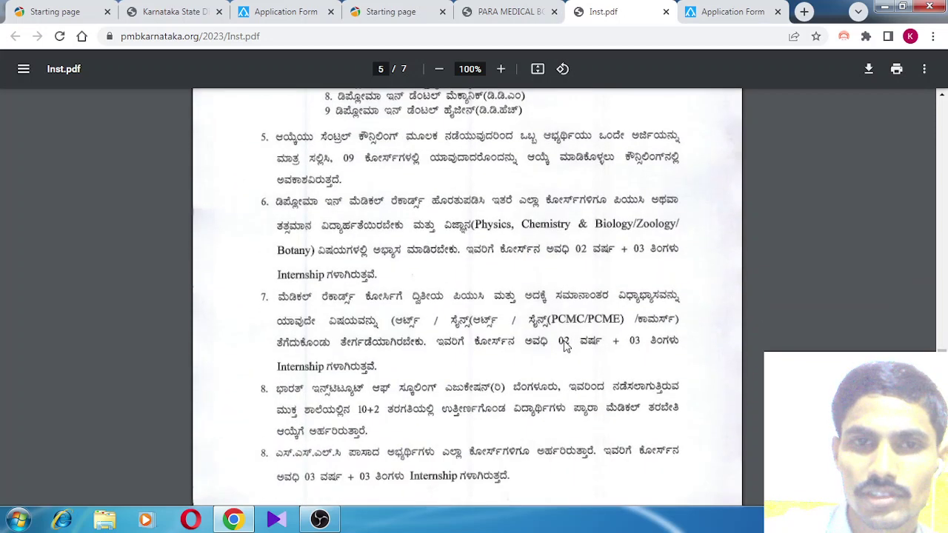
{"action": "scroll", "coordinate": [566, 347], "scroll_direction": "down", "scroll_amount": 4}
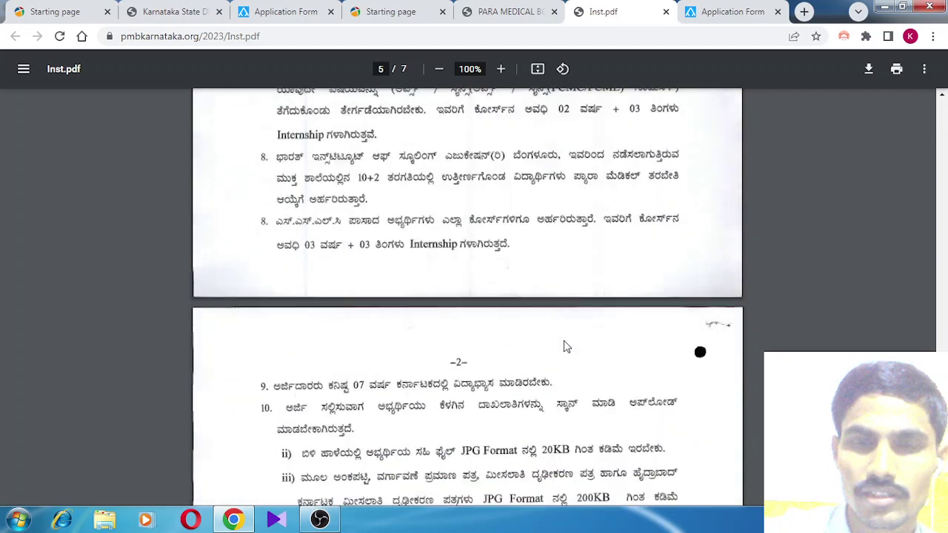
{"action": "scroll", "coordinate": [565, 346], "scroll_direction": "down", "scroll_amount": 4}
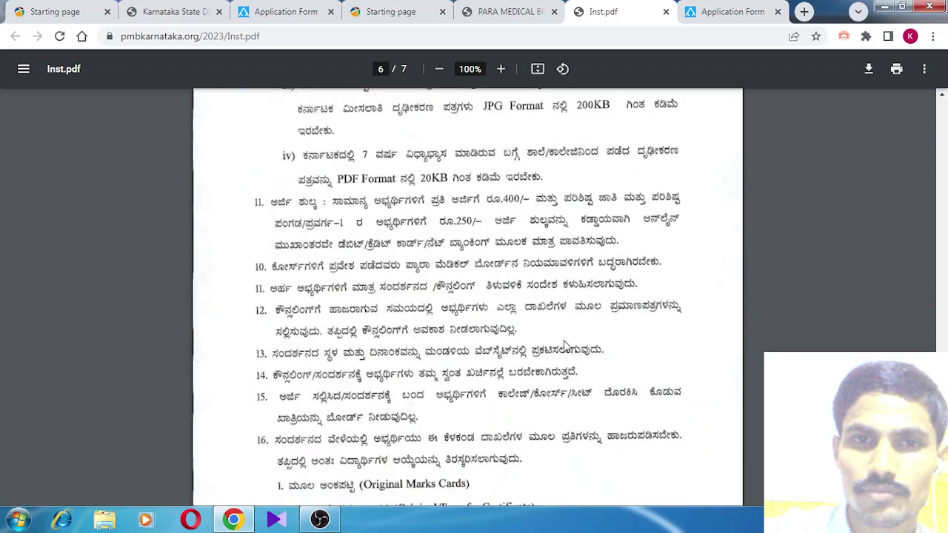
{"action": "scroll", "coordinate": [565, 346], "scroll_direction": "up", "scroll_amount": 1}
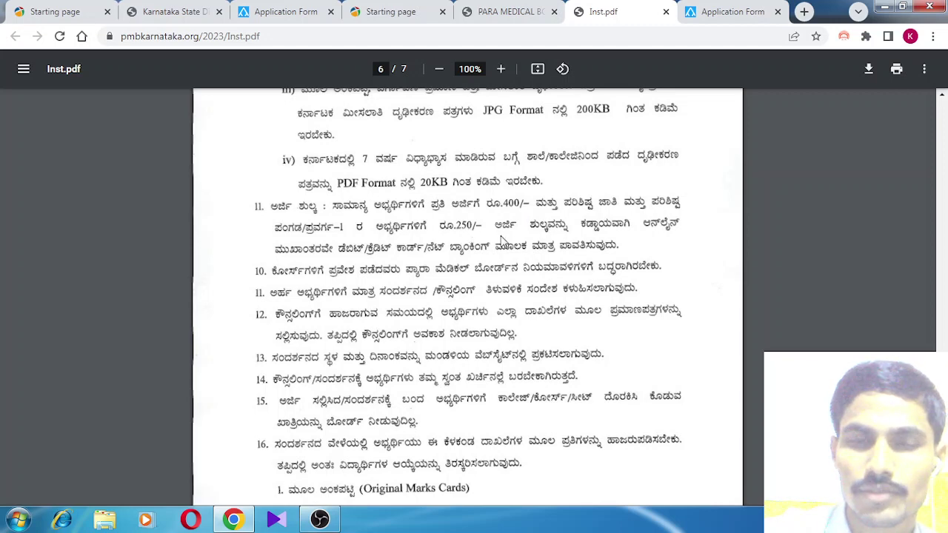
{"action": "scroll", "coordinate": [612, 266], "scroll_direction": "down", "scroll_amount": 10}
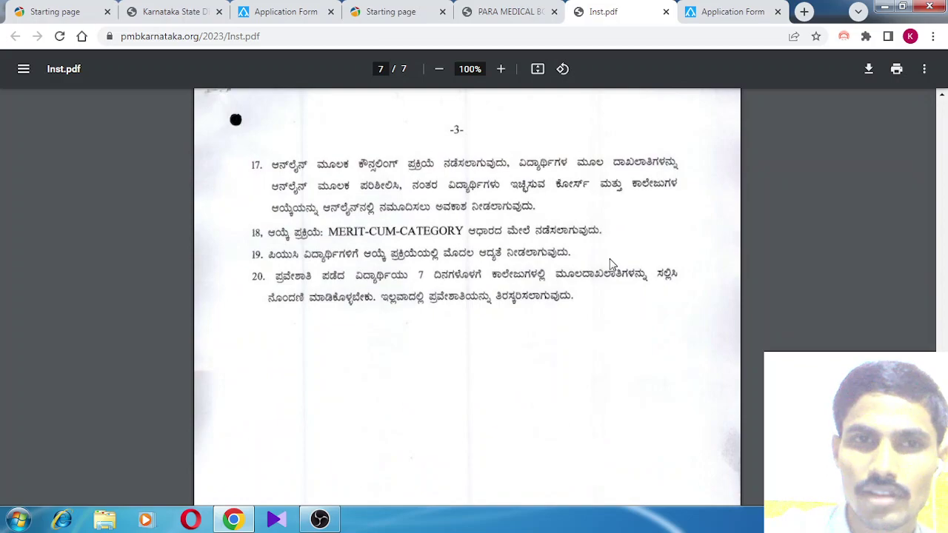
{"action": "scroll", "coordinate": [611, 265], "scroll_direction": "up", "scroll_amount": 15}
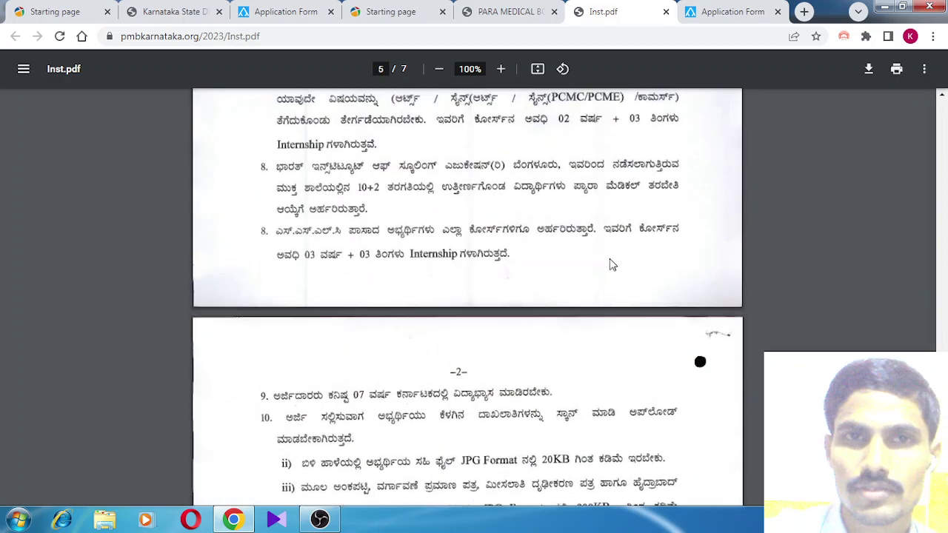
{"action": "scroll", "coordinate": [612, 265], "scroll_direction": "up", "scroll_amount": 20}
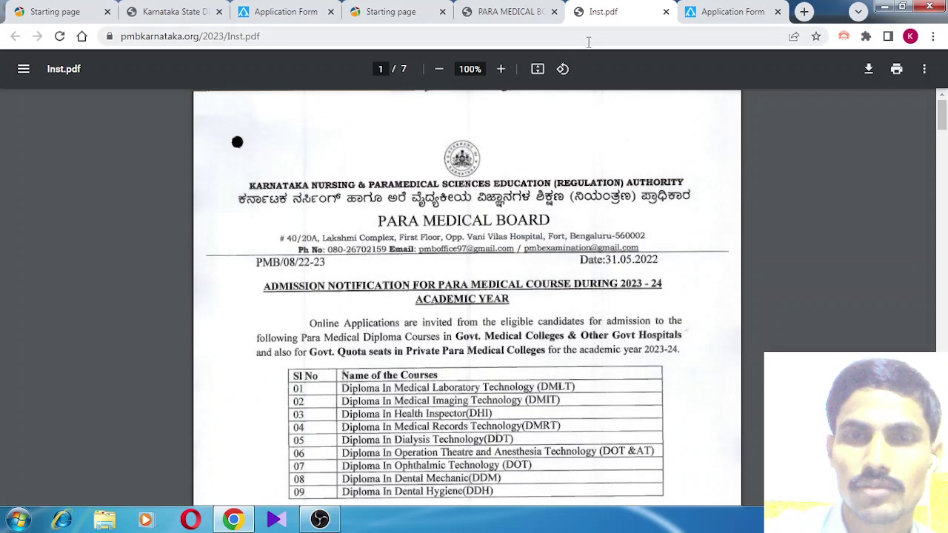
Step: Open the 2023-24 counselling application form from the board's notifications page and set the maximum qualification to S.S.L.C / 10
{"action": "left_click", "coordinate": [667, 13]}
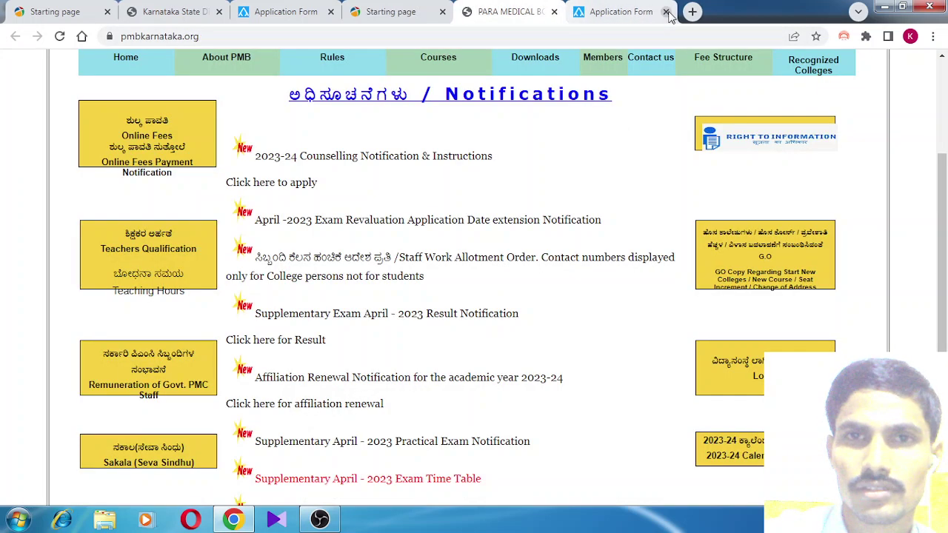
{"action": "left_click", "coordinate": [290, 189]}
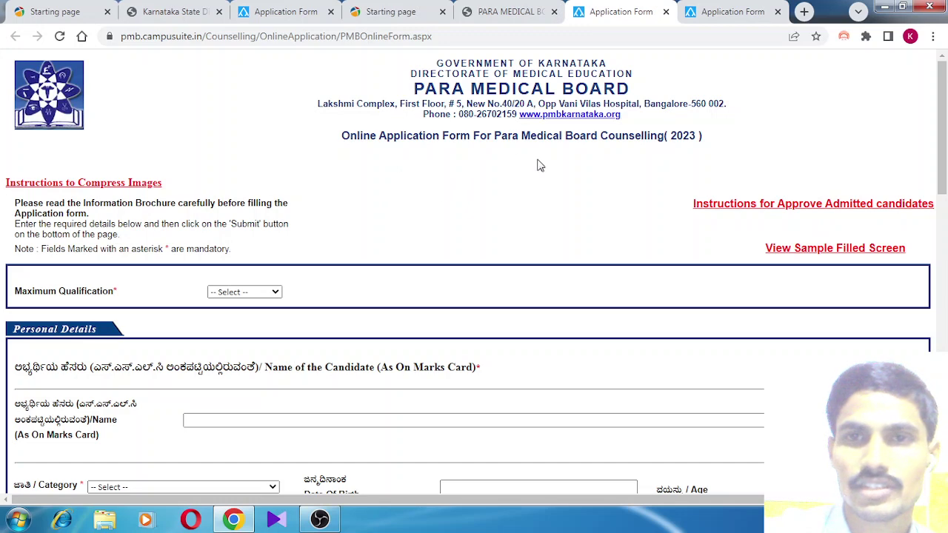
{"action": "left_click", "coordinate": [277, 294]}
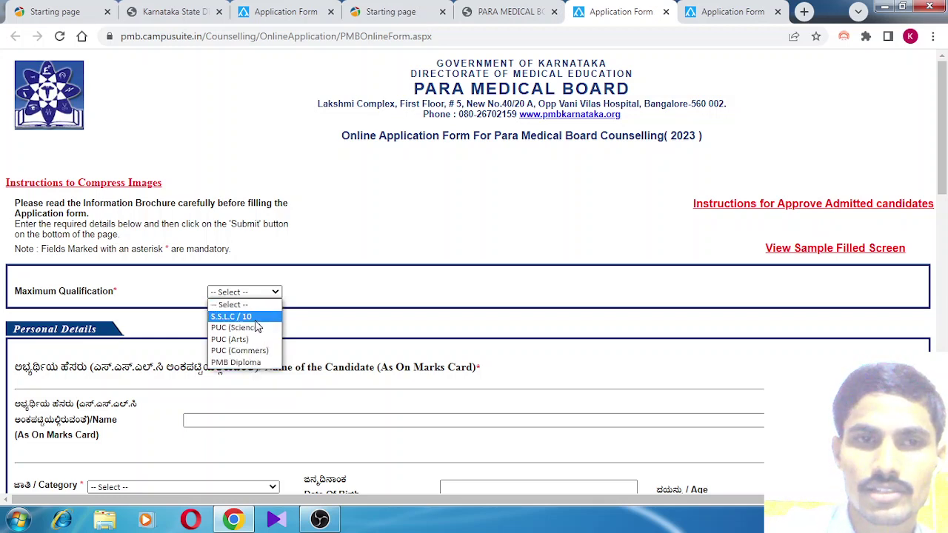
{"action": "left_click", "coordinate": [256, 320]}
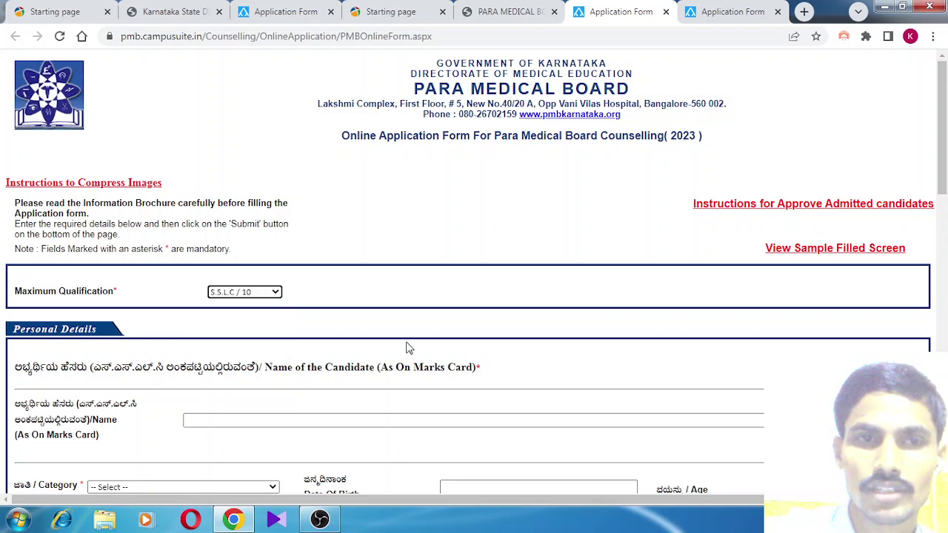
Step: Enter the candidate's name as on the marks card and set the category to 3B
{"action": "scroll", "coordinate": [419, 320], "scroll_direction": "down", "scroll_amount": 2}
{"action": "left_click", "coordinate": [339, 275]}
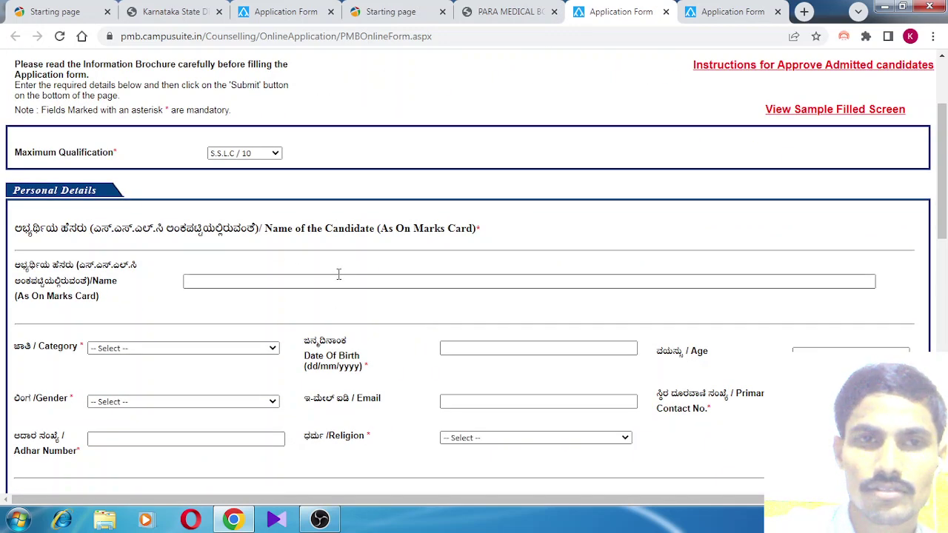
{"action": "left_click", "coordinate": [227, 282]}
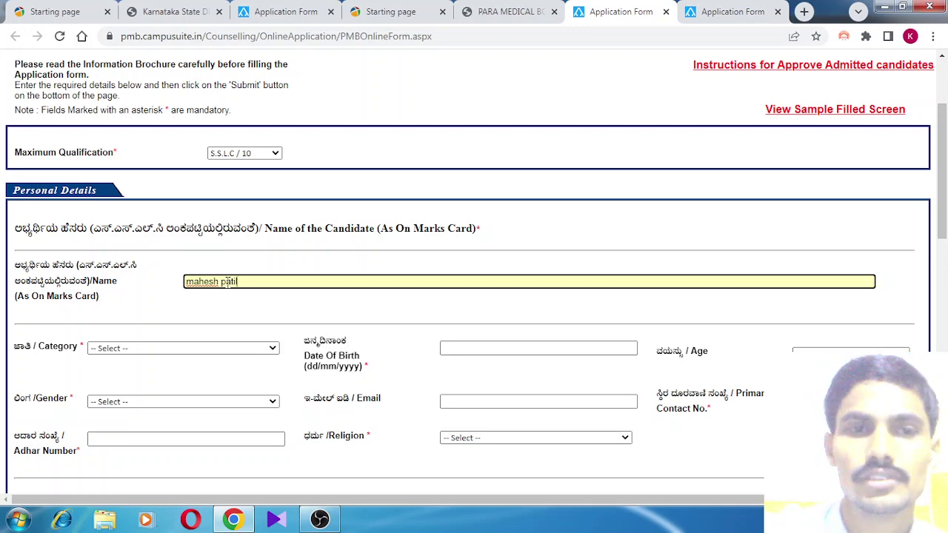
{"action": "key", "text": "Tab"}
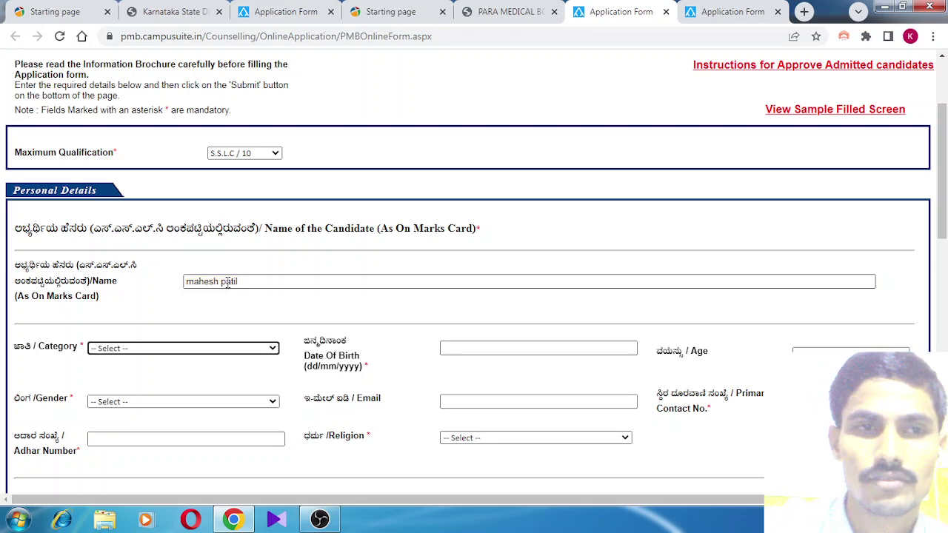
{"action": "left_click", "coordinate": [274, 351]}
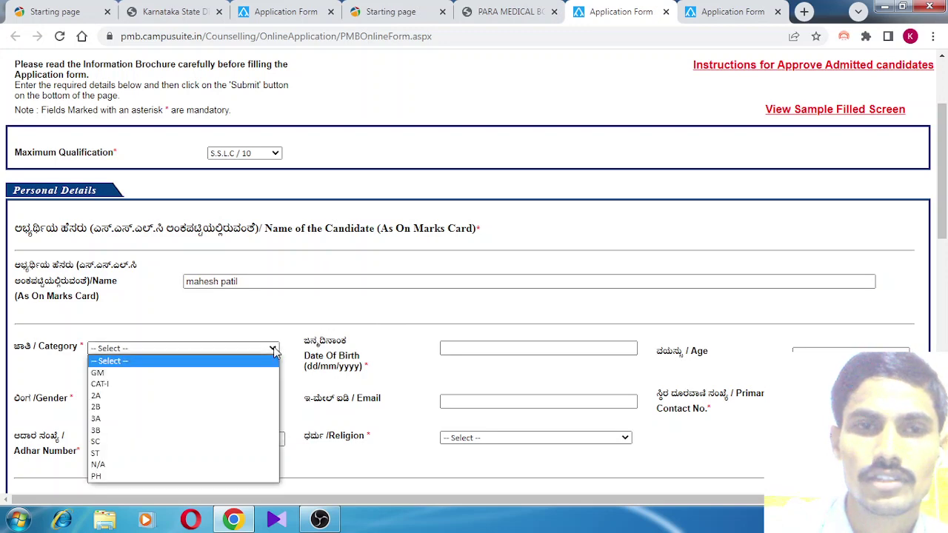
{"action": "left_click", "coordinate": [234, 430]}
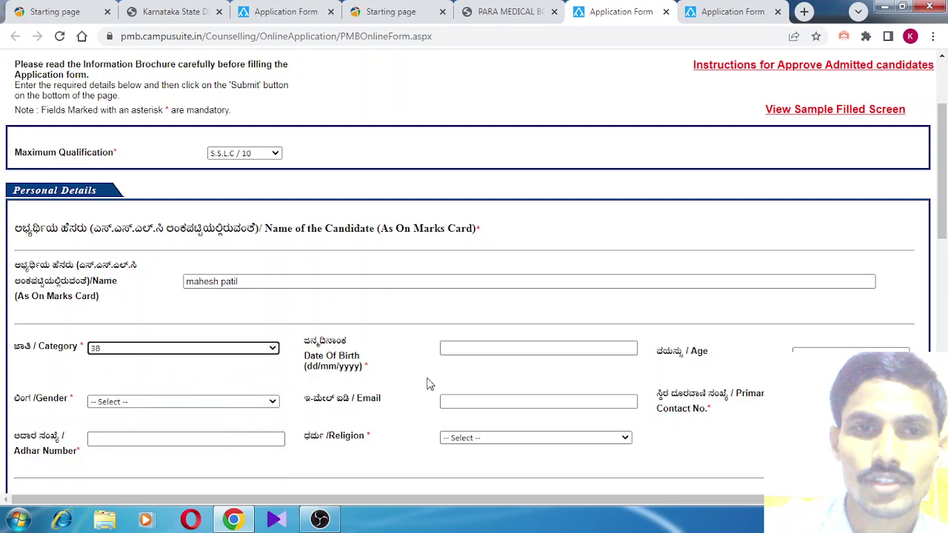
Step: Examine the form's remaining personal, address, marks and quota fields and the size limits for each document upload
{"action": "scroll", "coordinate": [607, 346], "scroll_direction": "down", "scroll_amount": 2}
{"action": "scroll", "coordinate": [607, 346], "scroll_direction": "down", "scroll_amount": 4}
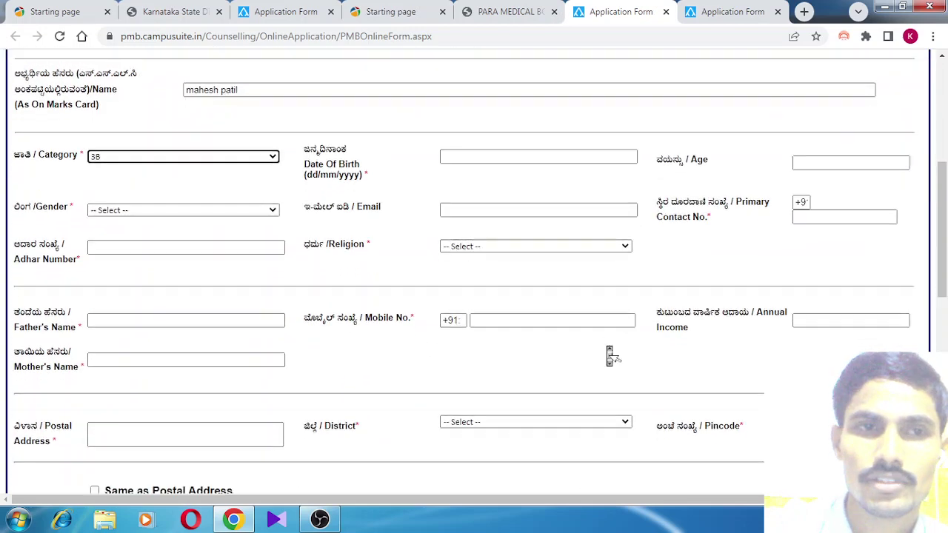
{"action": "scroll", "coordinate": [608, 356], "scroll_direction": "down", "scroll_amount": 5}
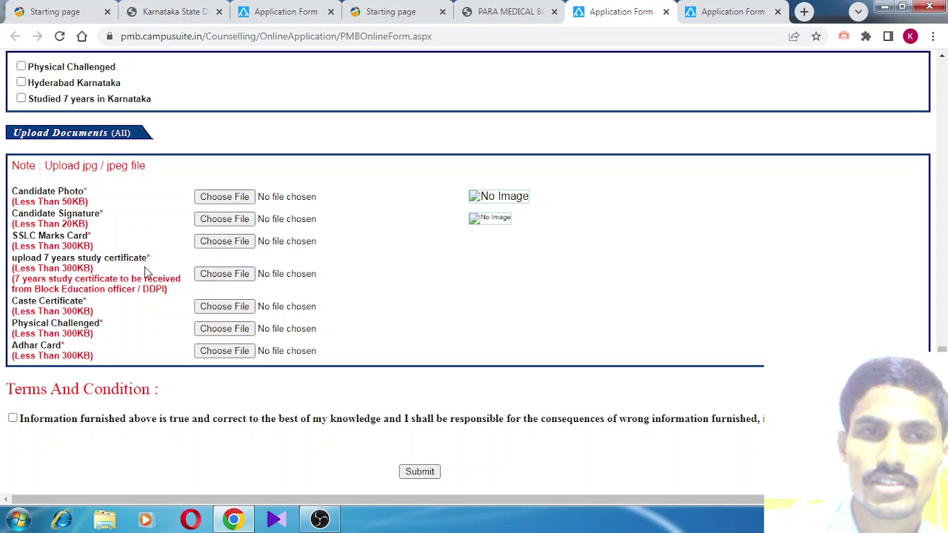
{"action": "scroll", "coordinate": [149, 263], "scroll_direction": "right", "scroll_amount": 1}
{"action": "scroll", "coordinate": [149, 263], "scroll_direction": "left", "scroll_amount": 1}
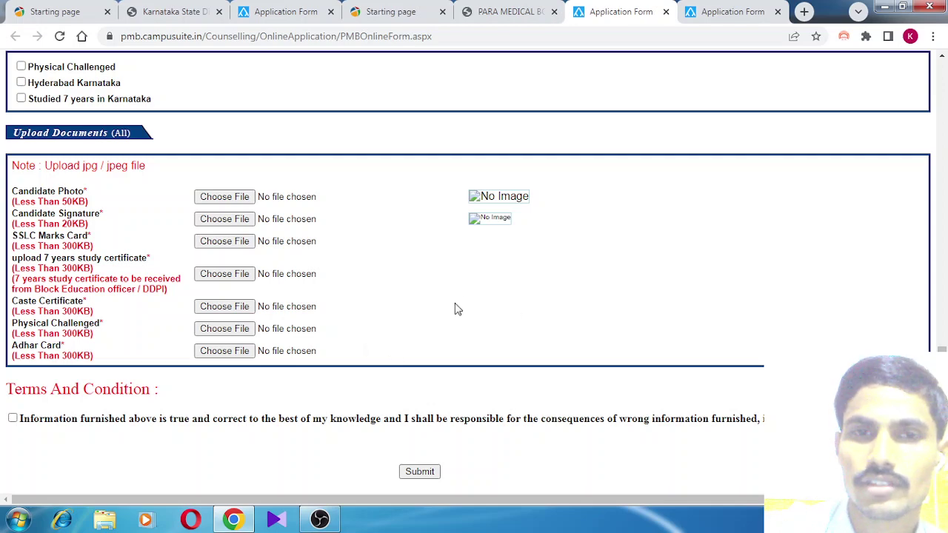
{"action": "scroll", "coordinate": [549, 288], "scroll_direction": "up", "scroll_amount": 5}
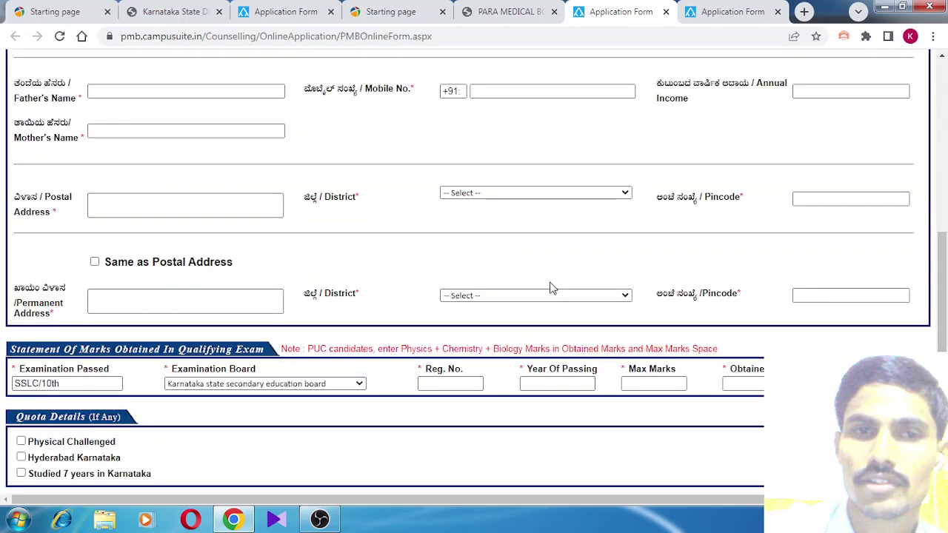
{"action": "scroll", "coordinate": [549, 288], "scroll_direction": "down", "scroll_amount": 5}
{"action": "scroll", "coordinate": [549, 288], "scroll_direction": "up", "scroll_amount": 10}
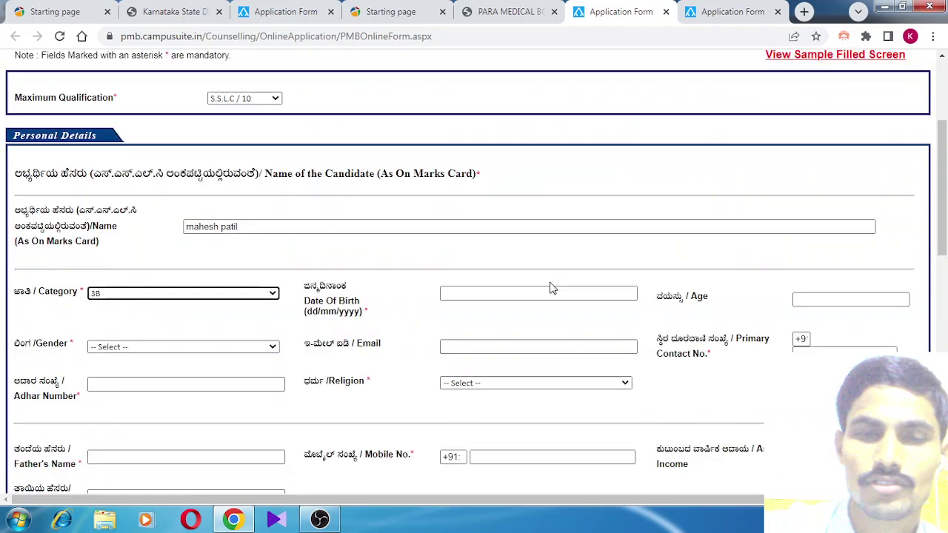
Step: Accept the Terms And Condition declaration and try to submit the application form
{"action": "scroll", "coordinate": [549, 288], "scroll_direction": "down", "scroll_amount": 3}
{"action": "scroll", "coordinate": [549, 288], "scroll_direction": "down", "scroll_amount": 7}
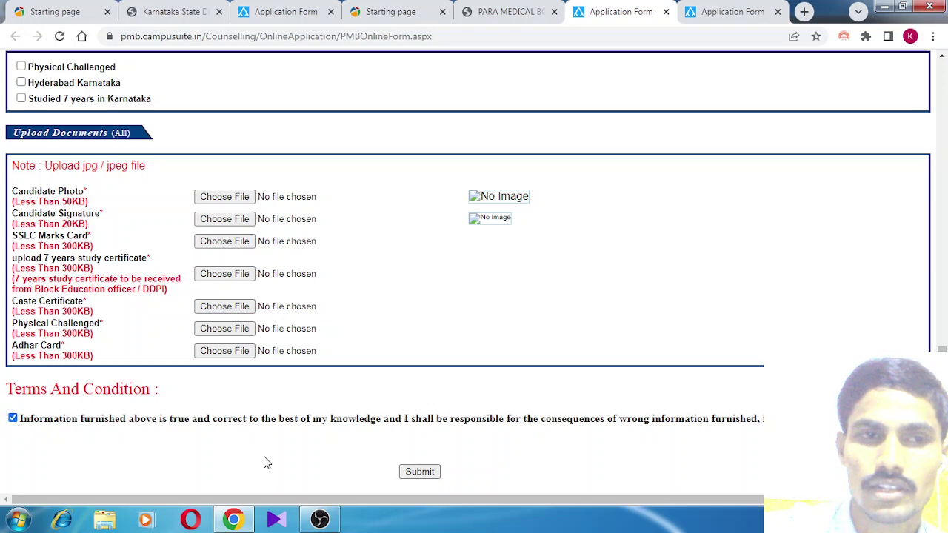
{"action": "left_click", "coordinate": [420, 472]}
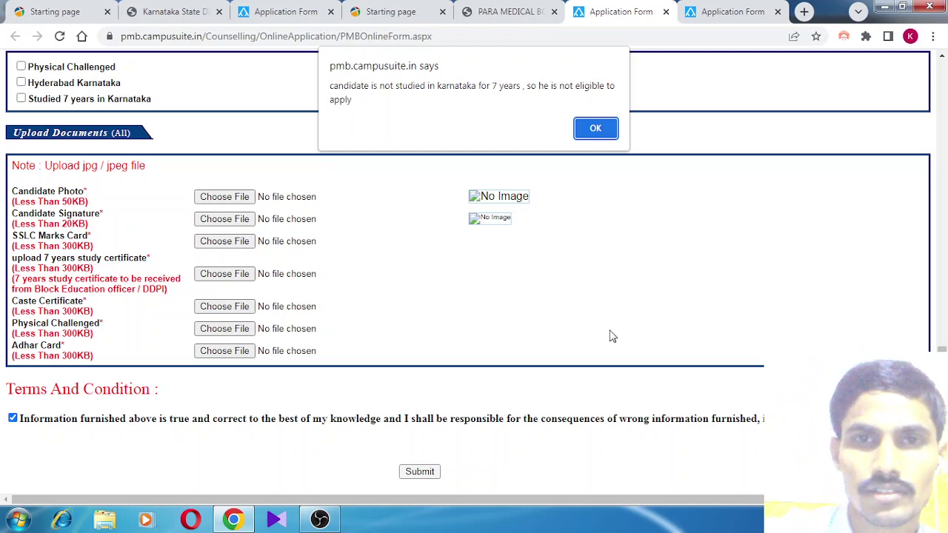
{"action": "left_click", "coordinate": [596, 131]}
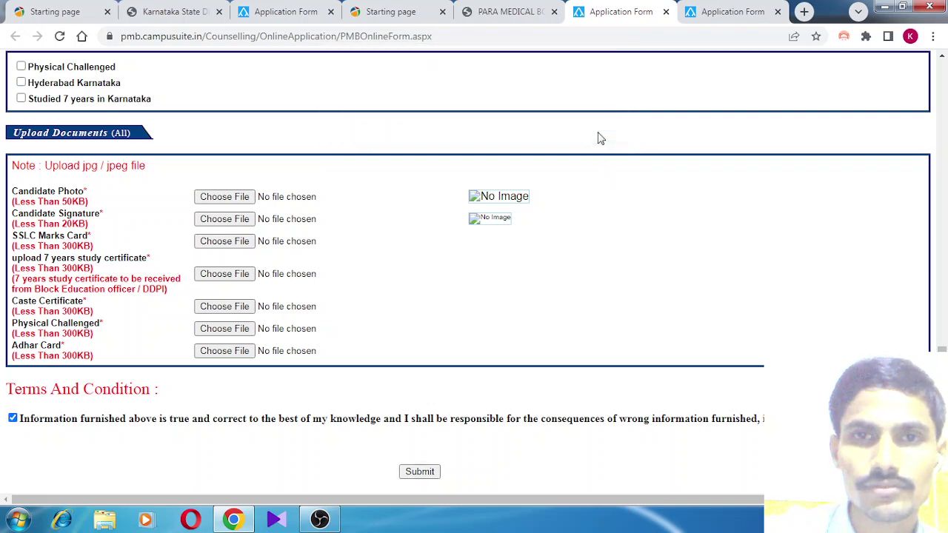
Step: Recheck the marks and quota sections and try to submit the application form again
{"action": "scroll", "coordinate": [519, 291], "scroll_direction": "up", "scroll_amount": 8}
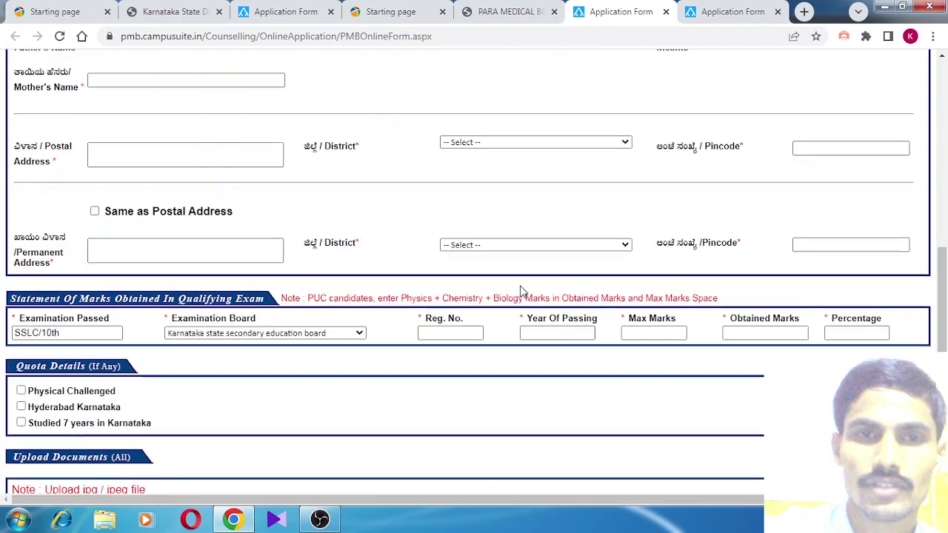
{"action": "scroll", "coordinate": [520, 291], "scroll_direction": "down", "scroll_amount": 8}
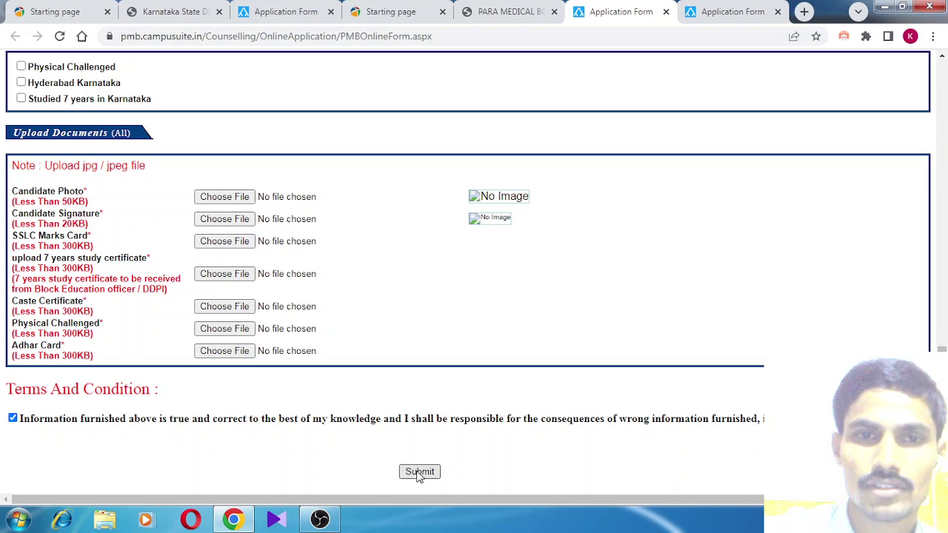
{"action": "left_click", "coordinate": [419, 474]}
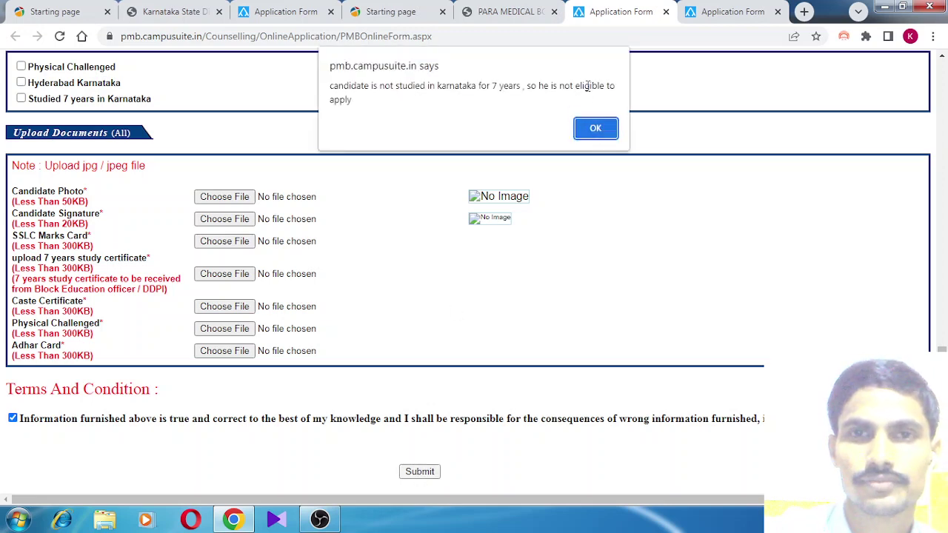
{"action": "left_click", "coordinate": [592, 128]}
{"action": "scroll", "coordinate": [591, 134], "scroll_direction": "up", "scroll_amount": 3}
{"action": "scroll", "coordinate": [591, 133], "scroll_direction": "up", "scroll_amount": 10}
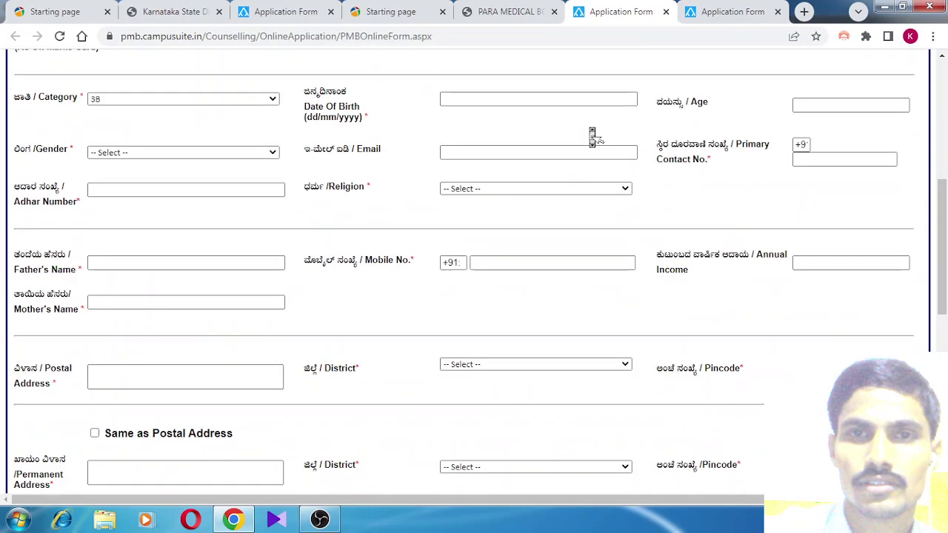
{"action": "scroll", "coordinate": [592, 131], "scroll_direction": "down", "scroll_amount": 3}
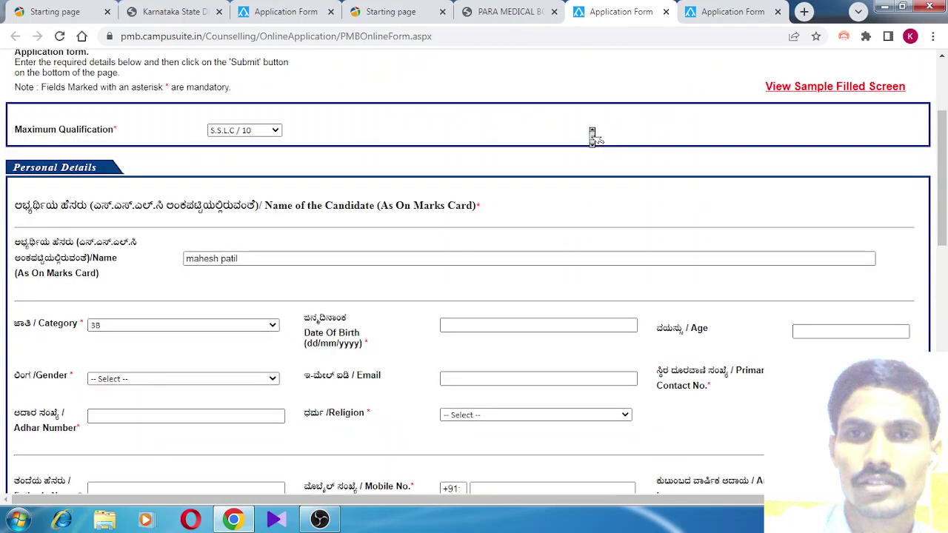
{"action": "scroll", "coordinate": [590, 127], "scroll_direction": "up", "scroll_amount": 3}
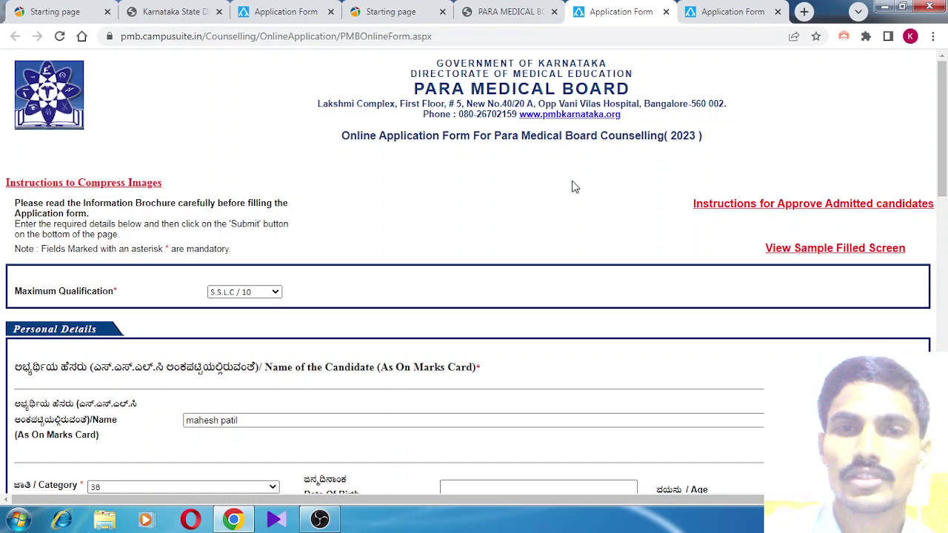
{"action": "left_click", "coordinate": [319, 520]}
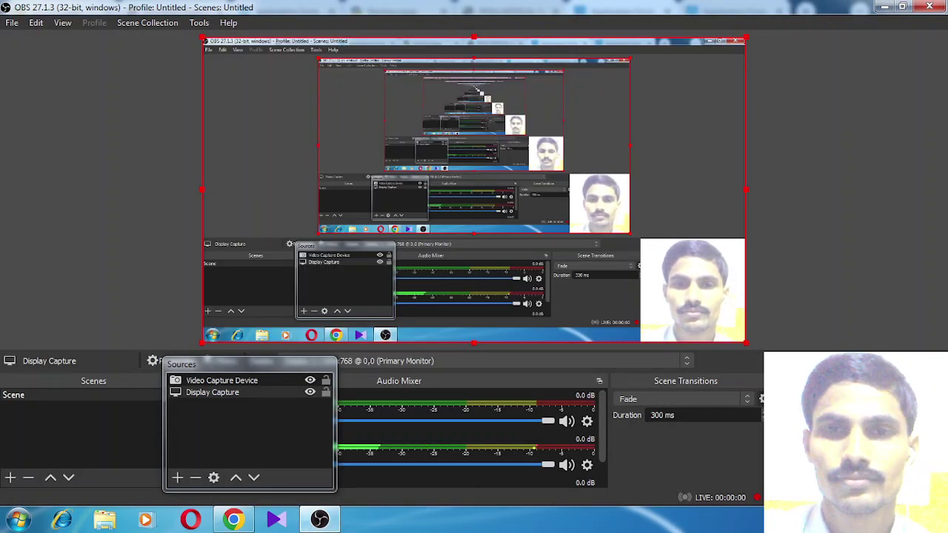